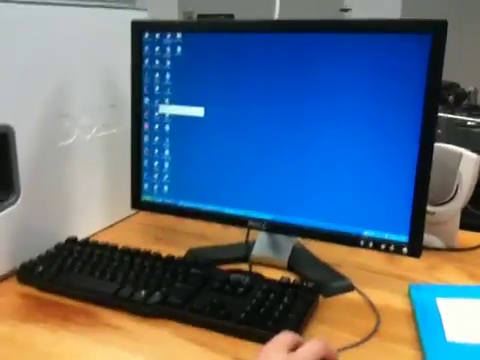
- Open the desktop folder containing the spectrometer program in Windows Explorer
double_click(165, 110)
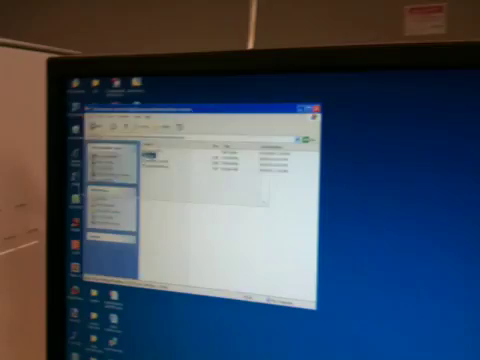
- Launch the spectrometer executable from the Explorer folder
double_click(134, 165)
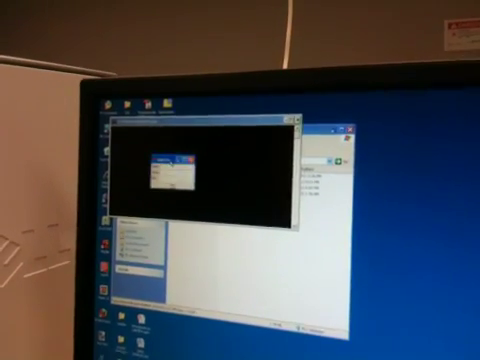